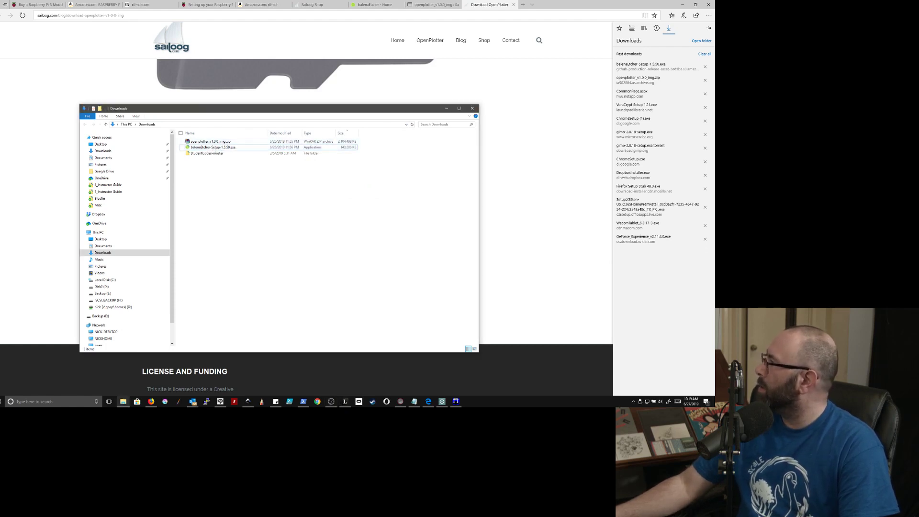
# - Bring up the balenaEtcher download page, enlarge it, and view it from its header
pyautogui.click(526, 191)
pyautogui.moveTo(376, 6)
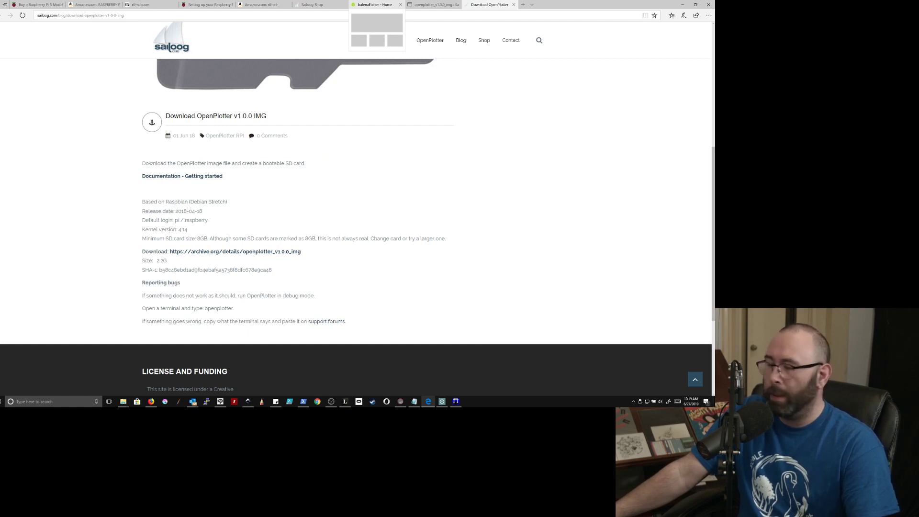
pyautogui.click(376, 6)
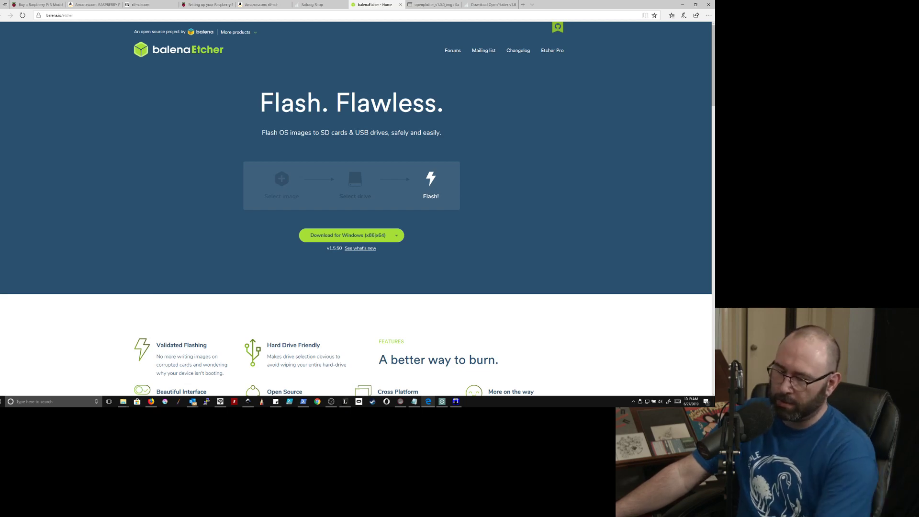
pyautogui.hotkey('ctrl', '+')
pyautogui.hotkey('ctrl', '+')
pyautogui.hotkey('ctrl', '+')
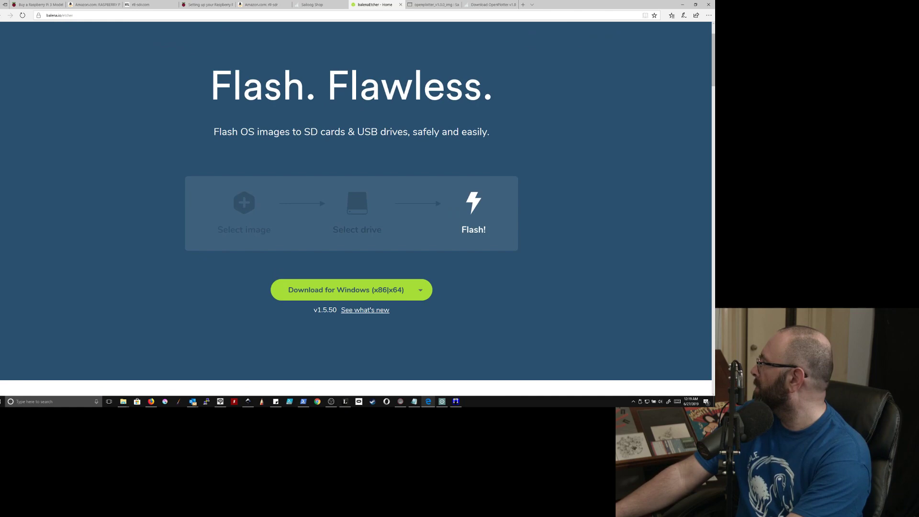
pyautogui.scroll(1, 356, 206)
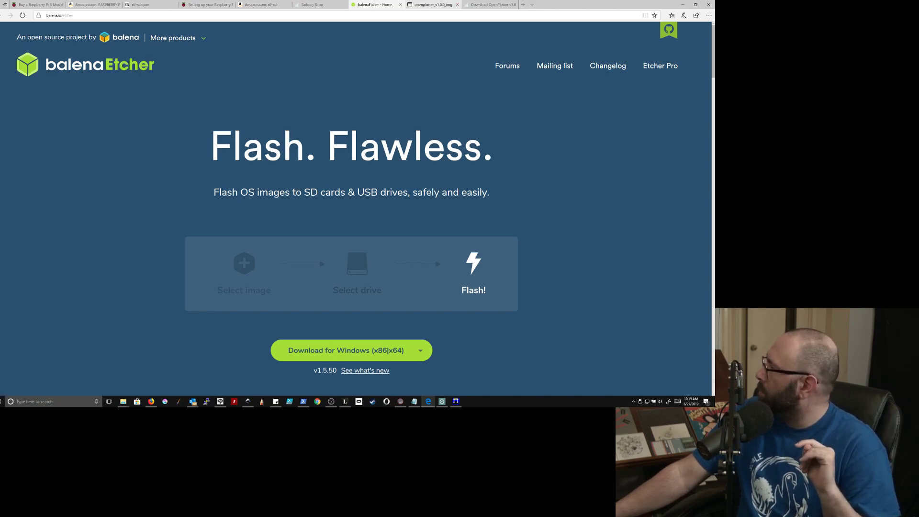
pyautogui.click(430, 5)
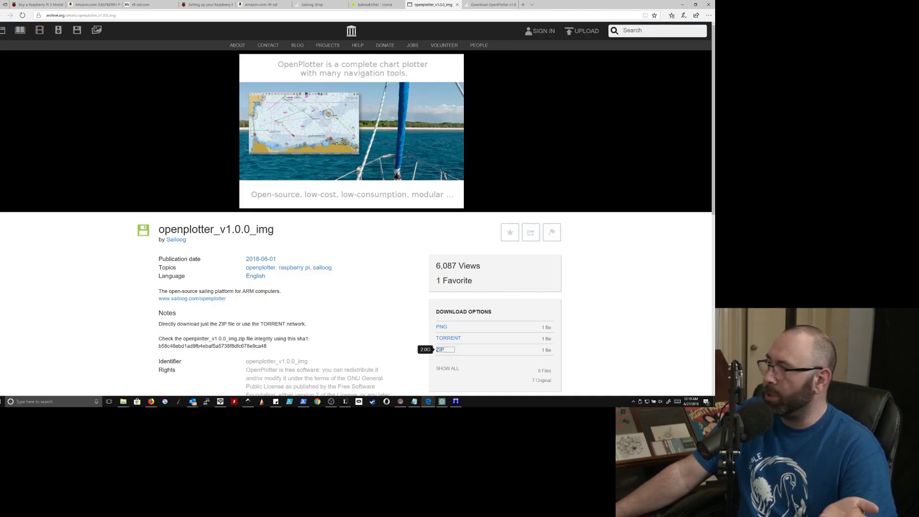
pyautogui.click(488, 5)
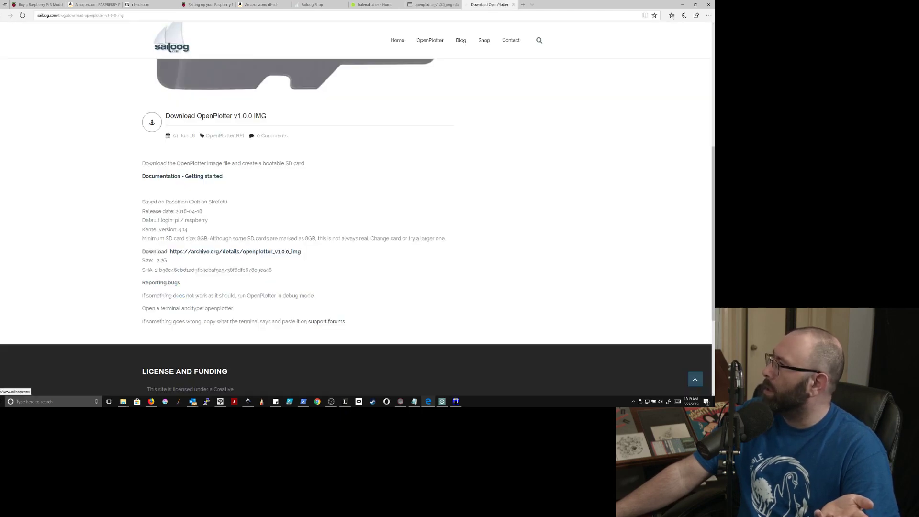
pyautogui.hotkey('ctrl', 'l')
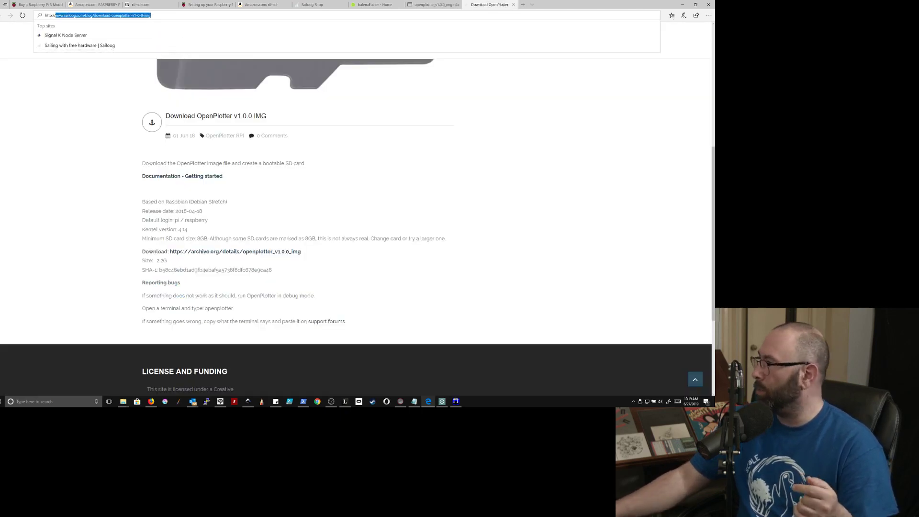
pyautogui.click(85, 15)
pyautogui.moveTo(85, 15); pyautogui.dragTo(152, 15)
pyautogui.press('BackSpace')
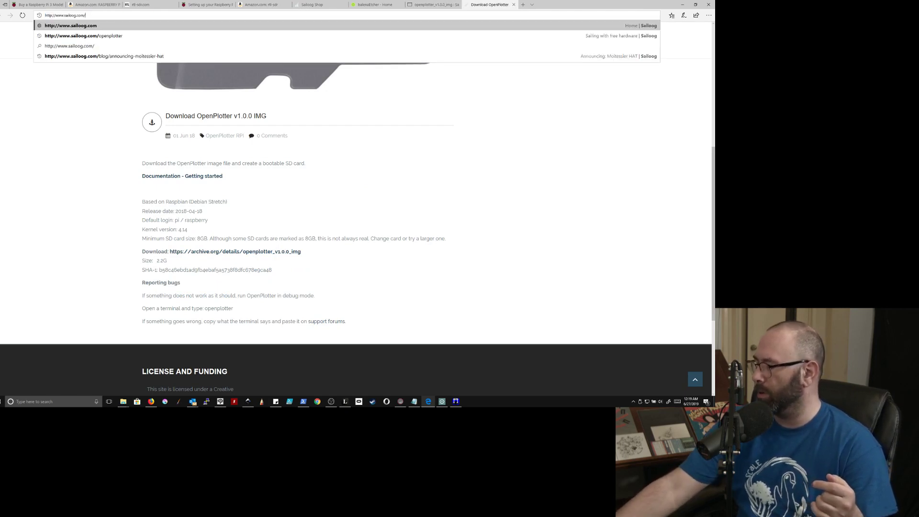
pyautogui.press('Return')
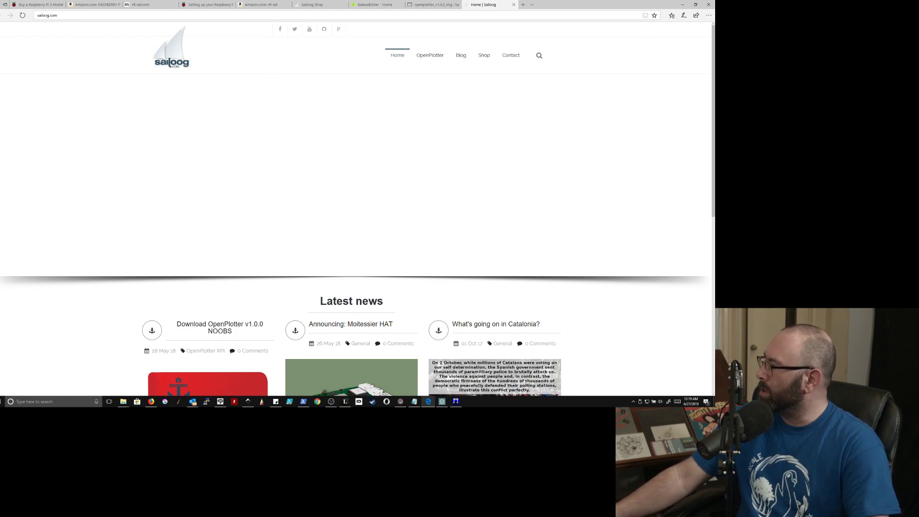
# - Find the latest news on the Sailoog home page and view the Download OpenPlotter v1.0.0 NOOBS post
pyautogui.scroll(-2, 357, 209)
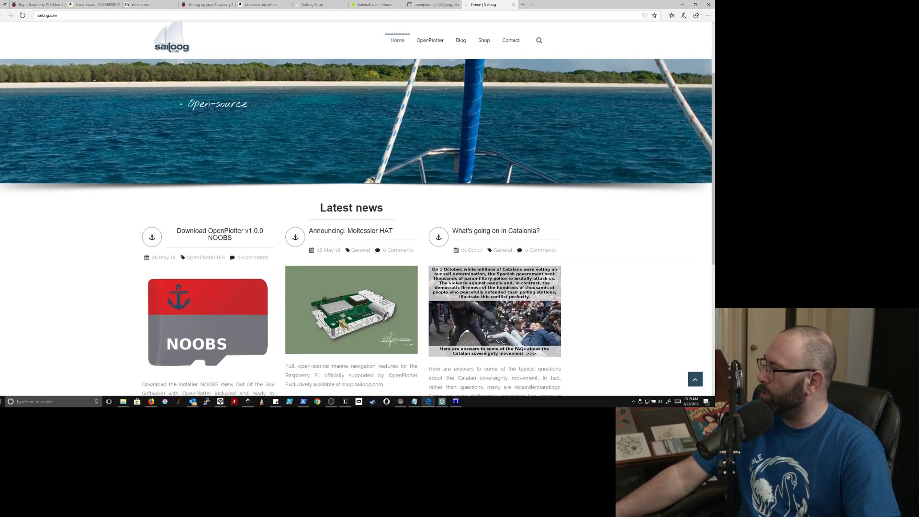
pyautogui.scroll(-3, 220, 86)
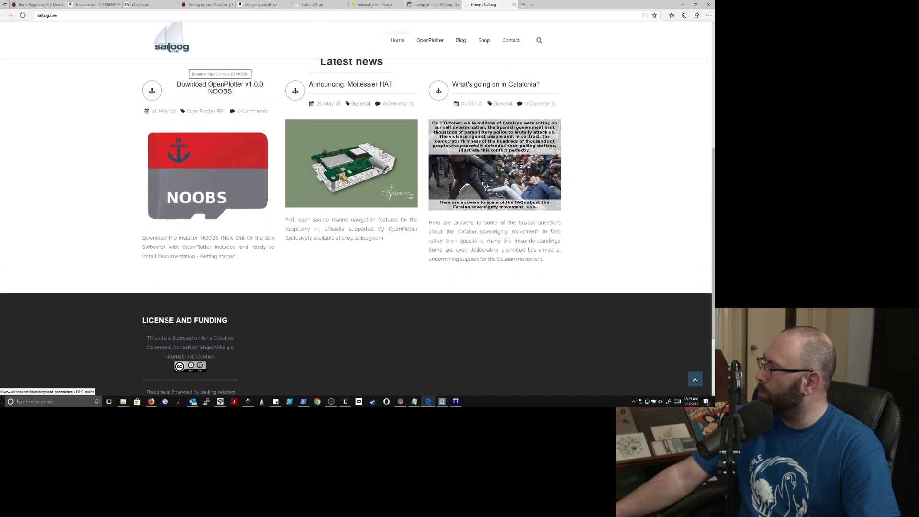
pyautogui.scroll(1, 220, 87)
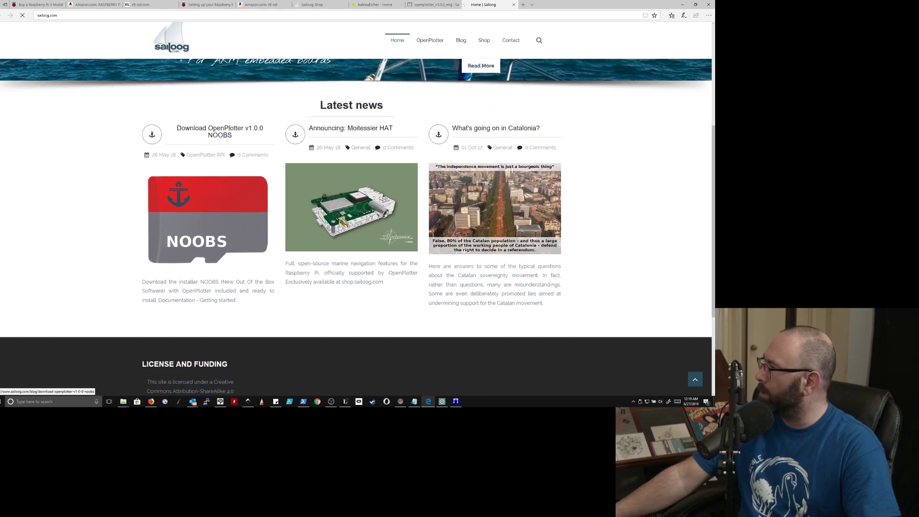
pyautogui.scroll(-5, 356, 208)
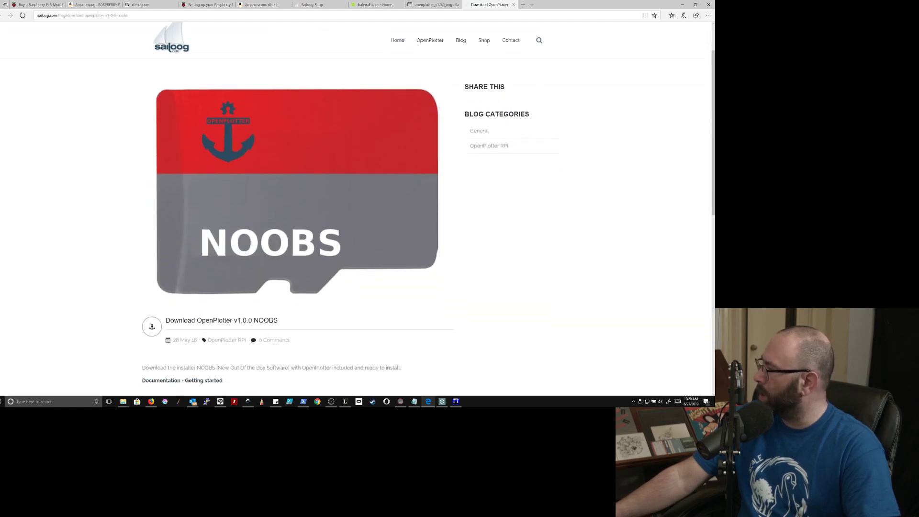
pyautogui.scroll(5, 356, 208)
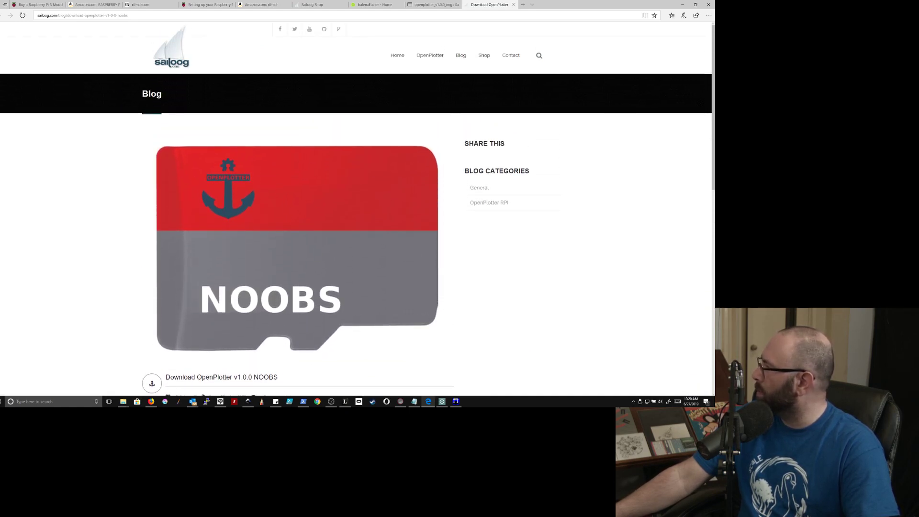
# - Go through the site's OpenPlotter page to the OpenPlotter RPI blog category and open the Download OpenPlotter v1.0.0 IMG post
pyautogui.click(430, 55)
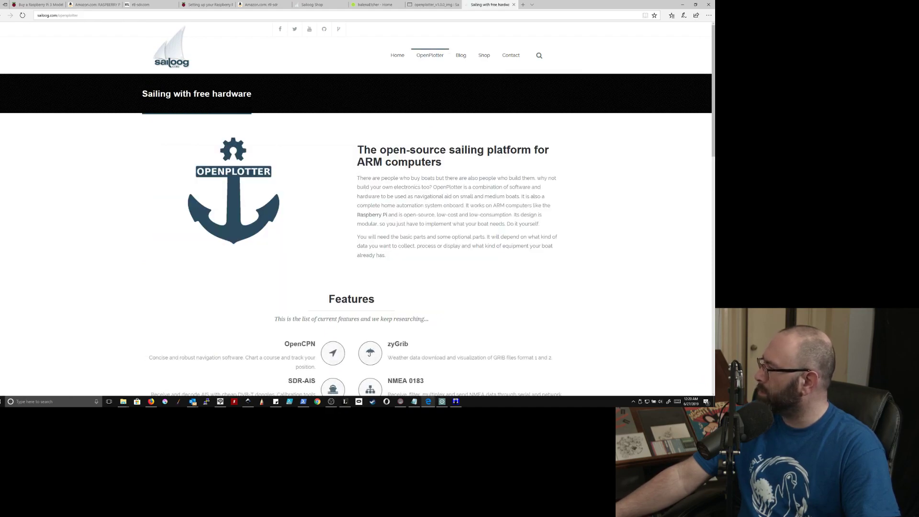
pyautogui.scroll(-5, 356, 207)
pyautogui.scroll(-11, 168, 122)
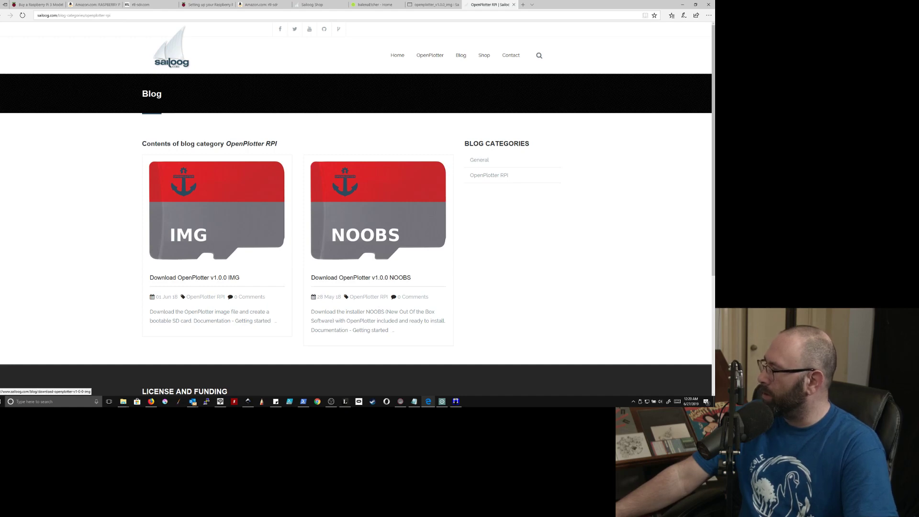
pyautogui.click(217, 211)
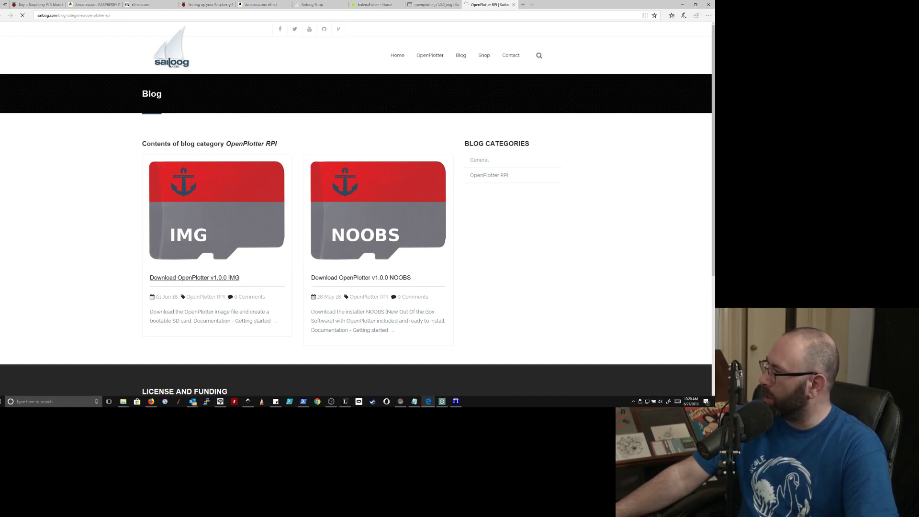
pyautogui.scroll(-4, 356, 207)
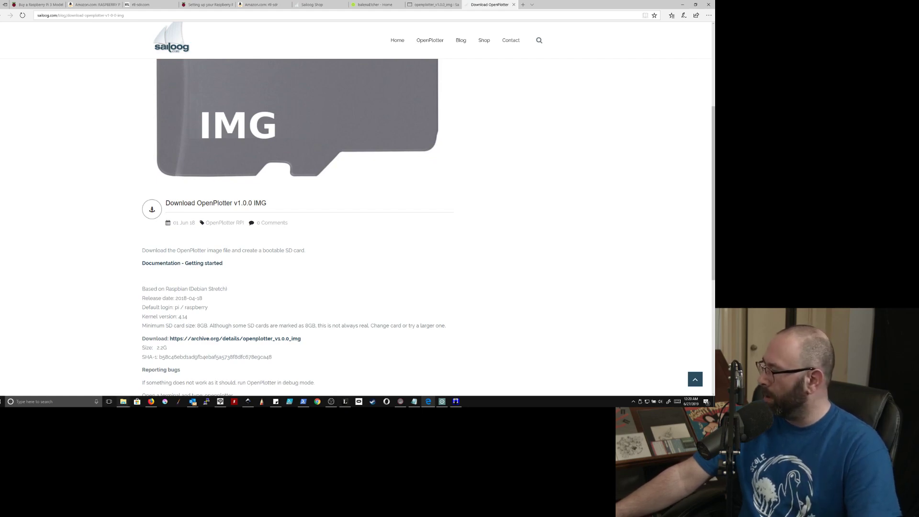
# - Bring up the Downloads folder, display its files as extra large icons, and select the balenaEtcher setup file
pyautogui.moveTo(123, 402)
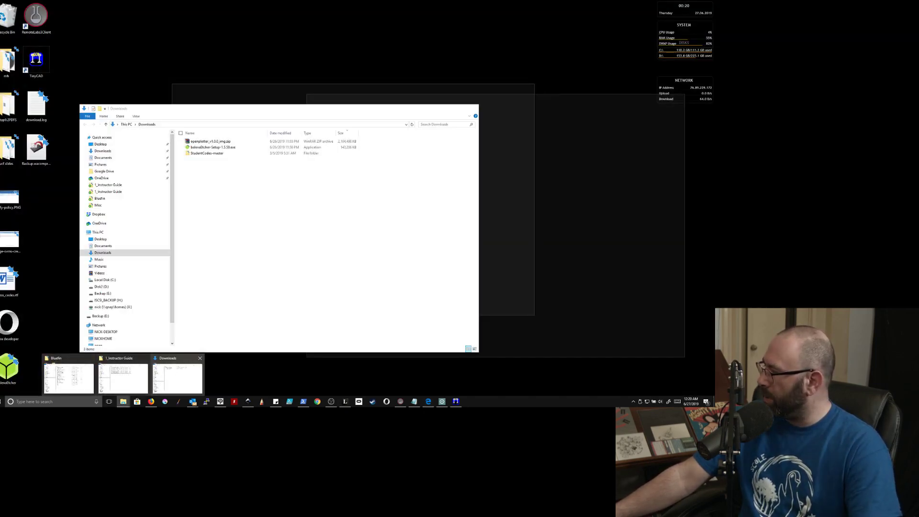
pyautogui.click(177, 378)
pyautogui.click(211, 141)
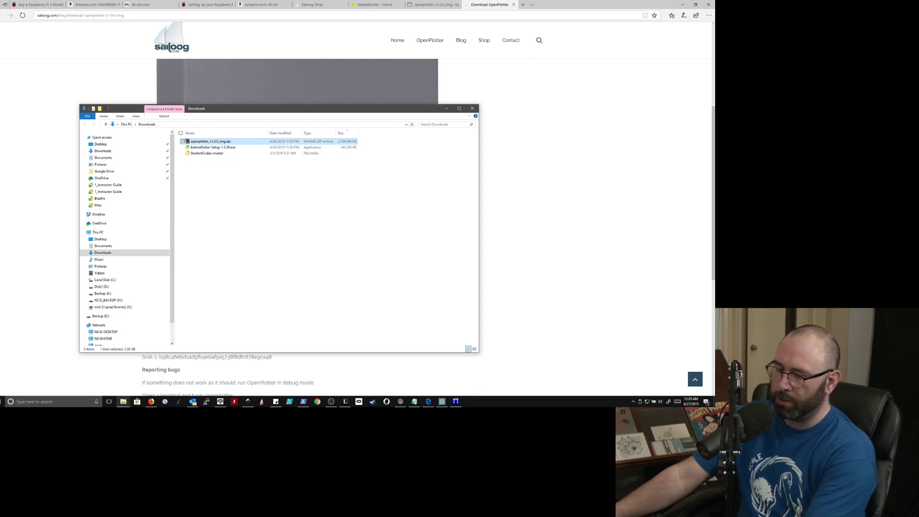
pyautogui.hotkey('ctrl', 'shift', '5')
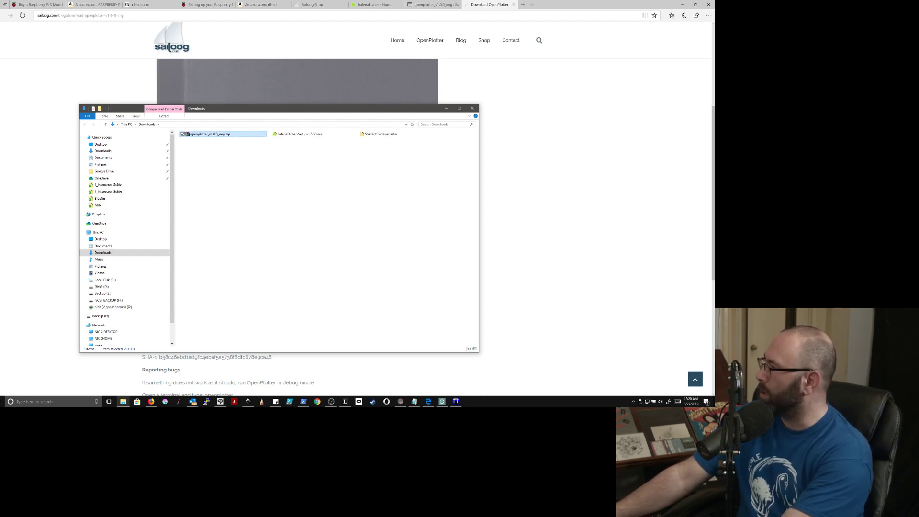
pyautogui.press('alt')
pyautogui.press('v')
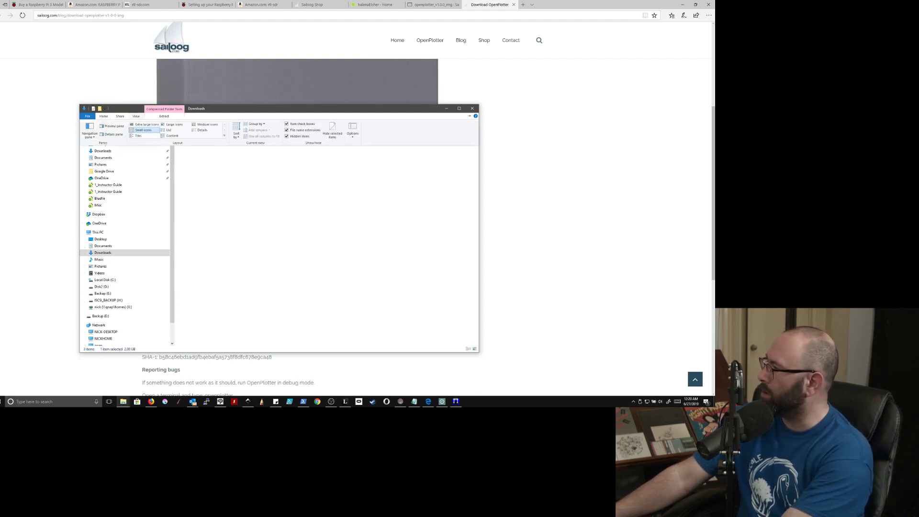
pyautogui.press('g')
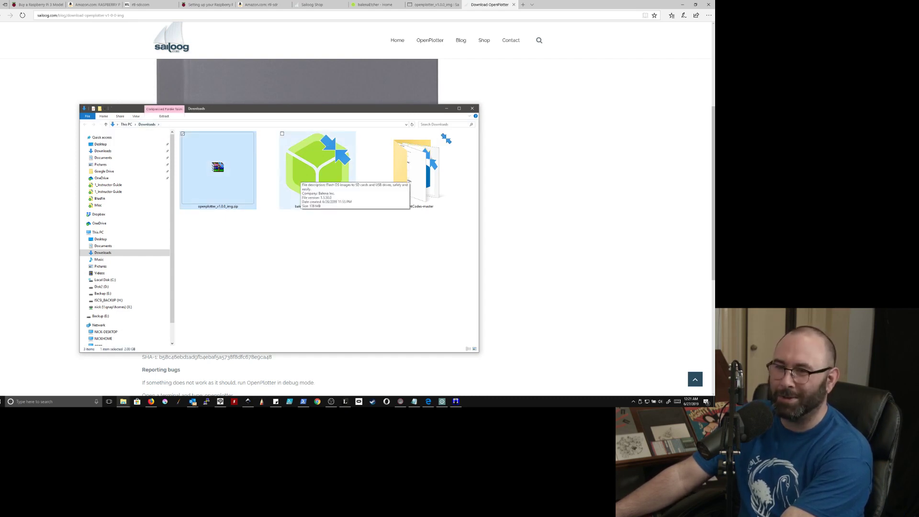
pyautogui.click(306, 177)
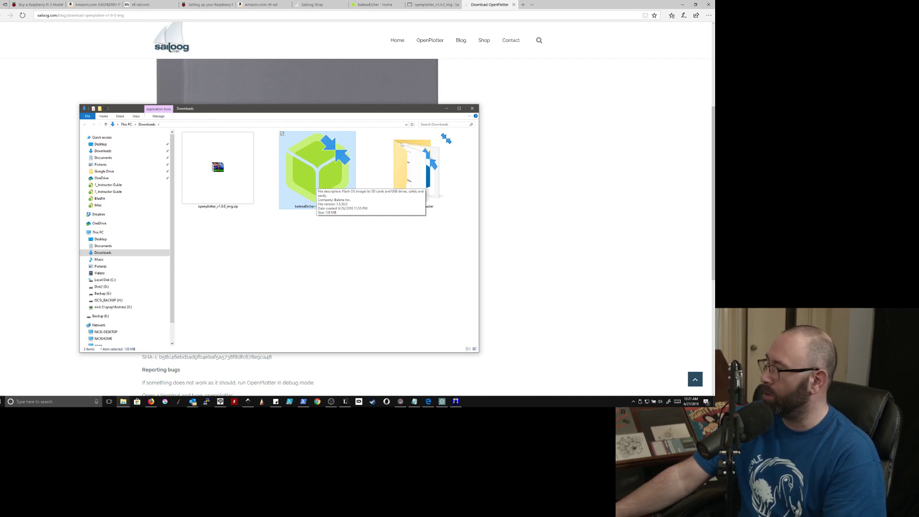
# - Launch balenaEtcher and load openplotter_v1.0.0_img.zip from the Downloads folder as the image to flash
pyautogui.click(2, 401)
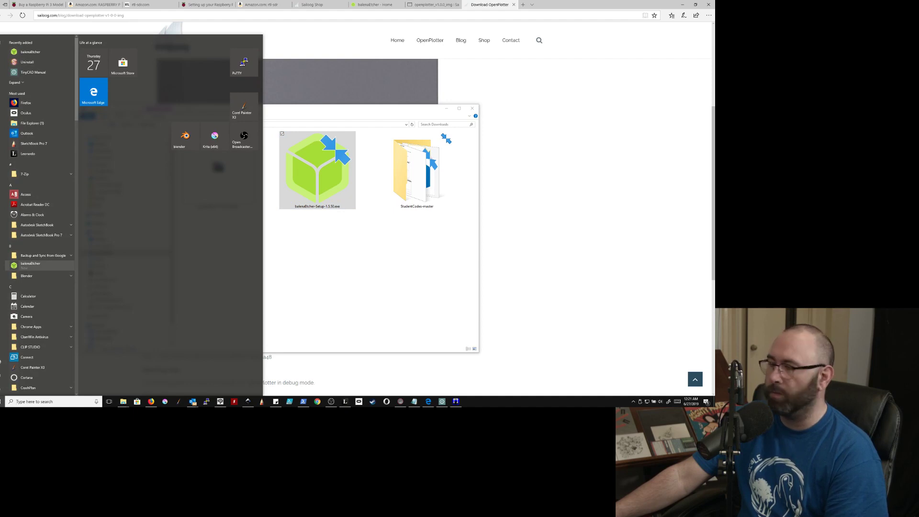
pyautogui.click(30, 265)
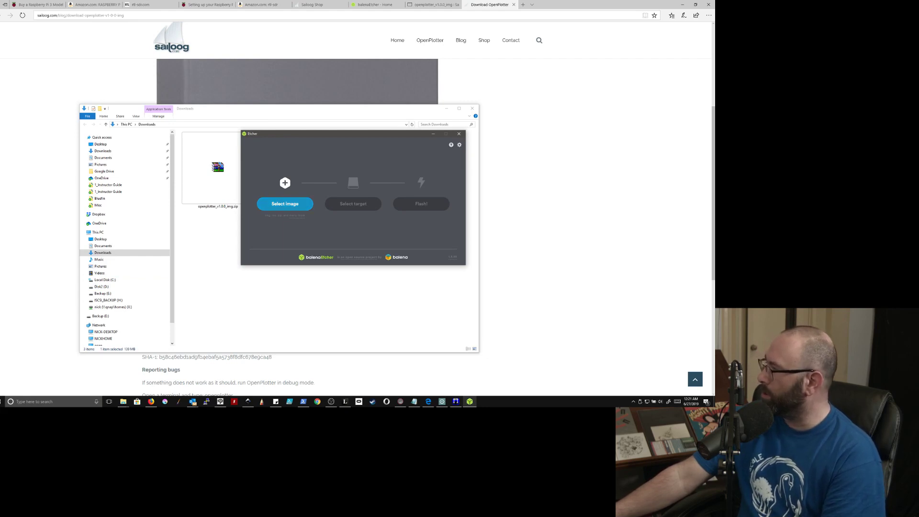
pyautogui.click(285, 204)
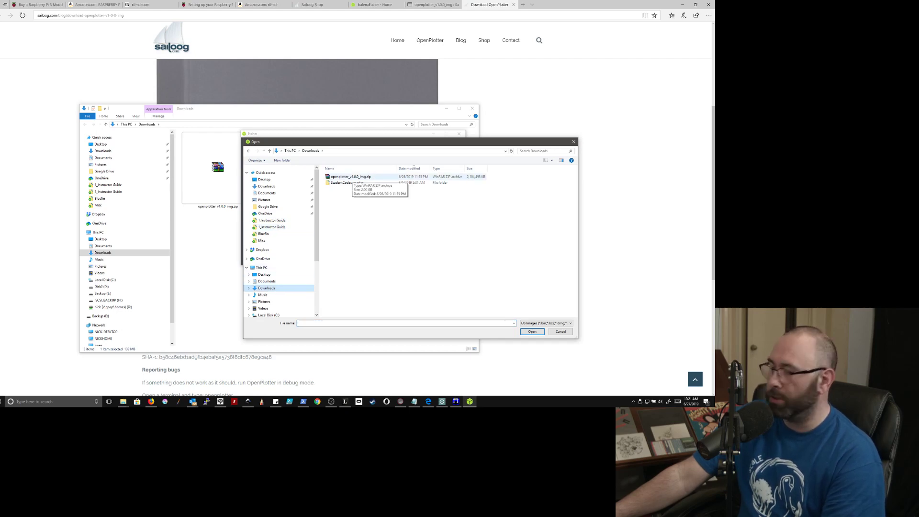
pyautogui.click(351, 176)
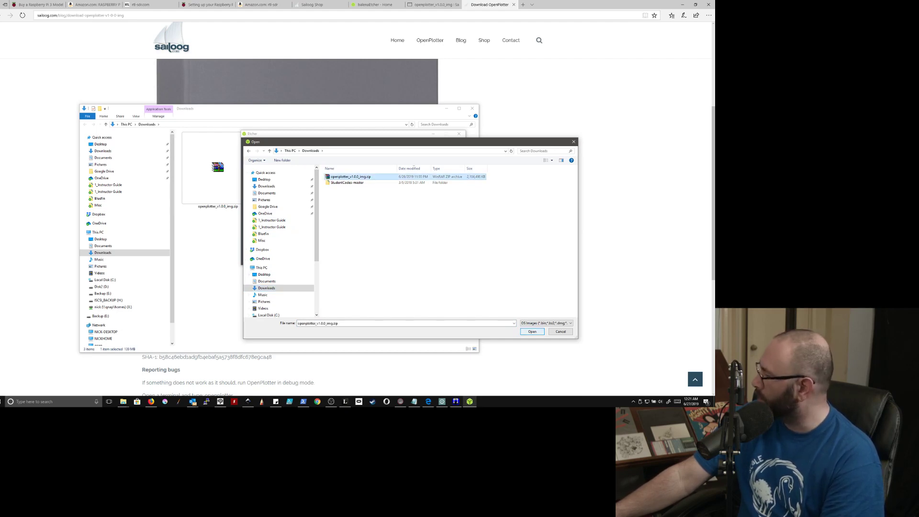
pyautogui.press('Return')
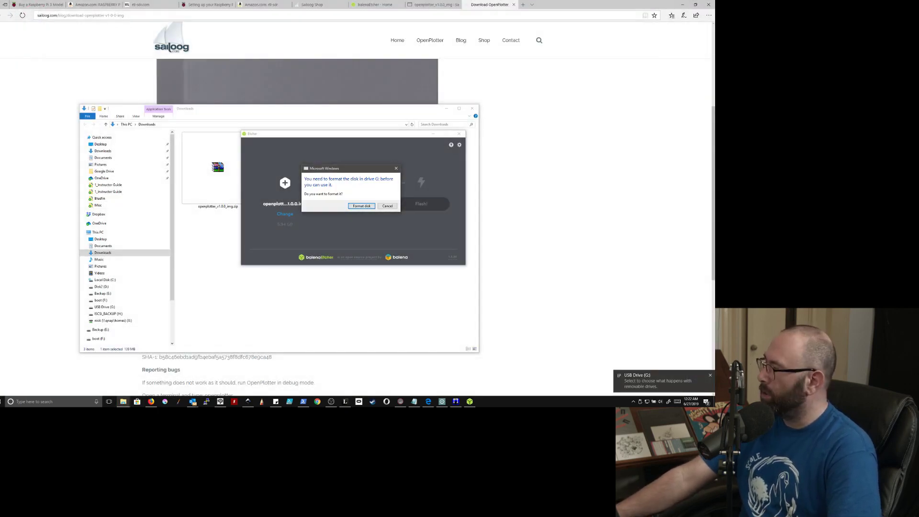
# - Decline formatting drive G: and start flashing the image to the 32.01 GB Generic STORAGE DEVICE USB Device
pyautogui.press('Escape')
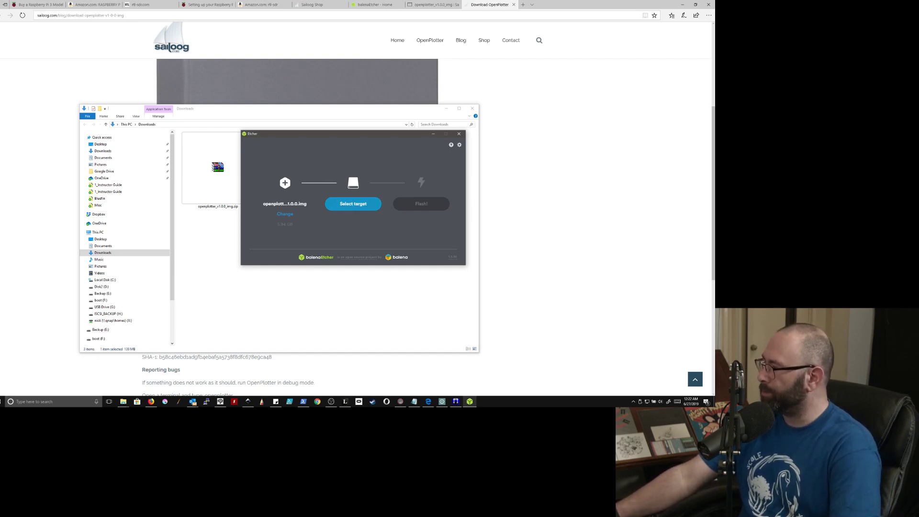
pyautogui.click(353, 204)
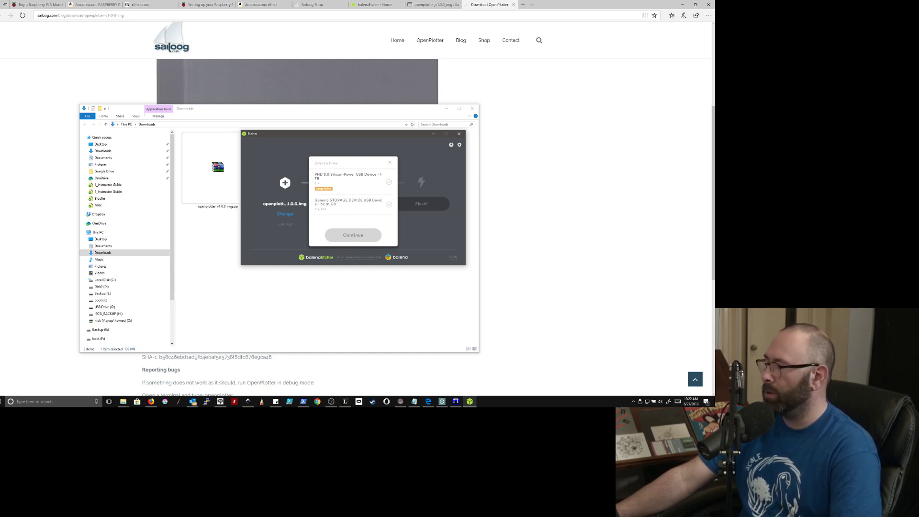
pyautogui.click(347, 202)
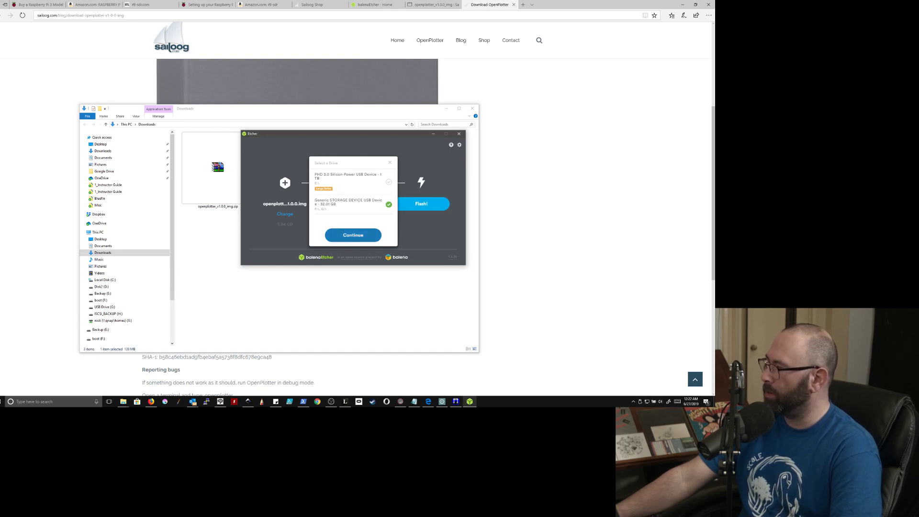
pyautogui.click(353, 235)
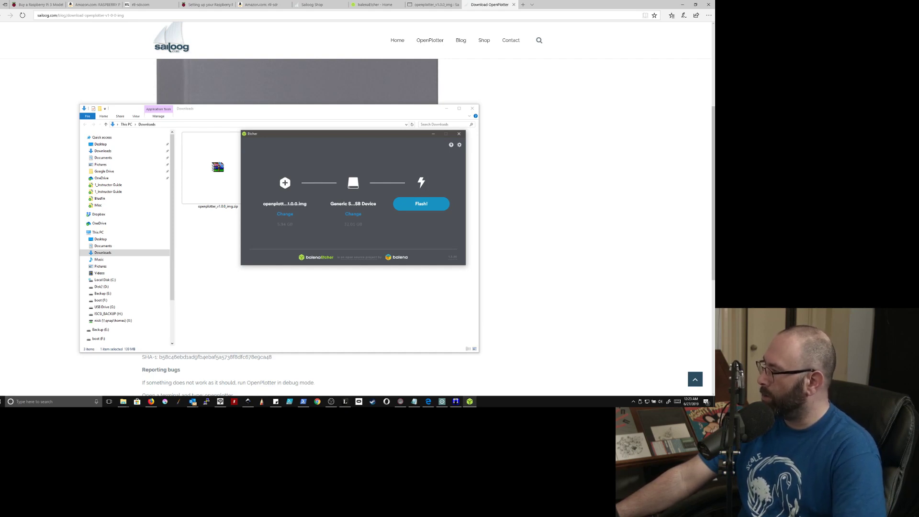
pyautogui.click(421, 203)
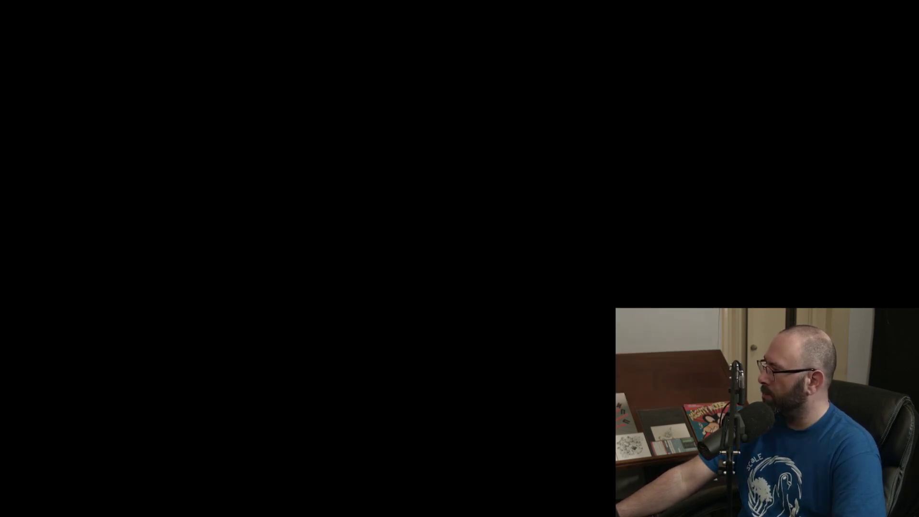